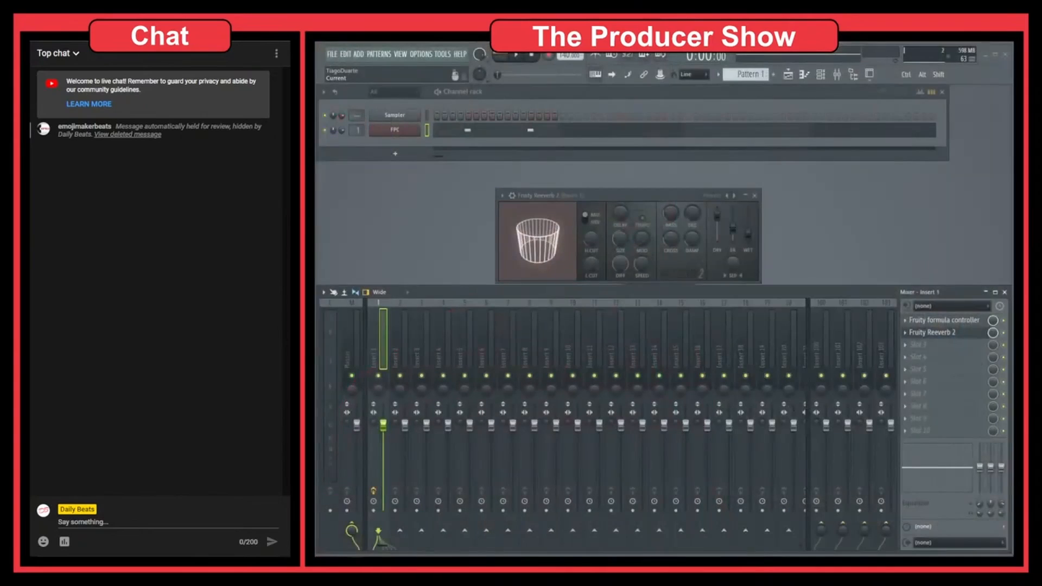
left_click_drag(630, 198, 660, 192)
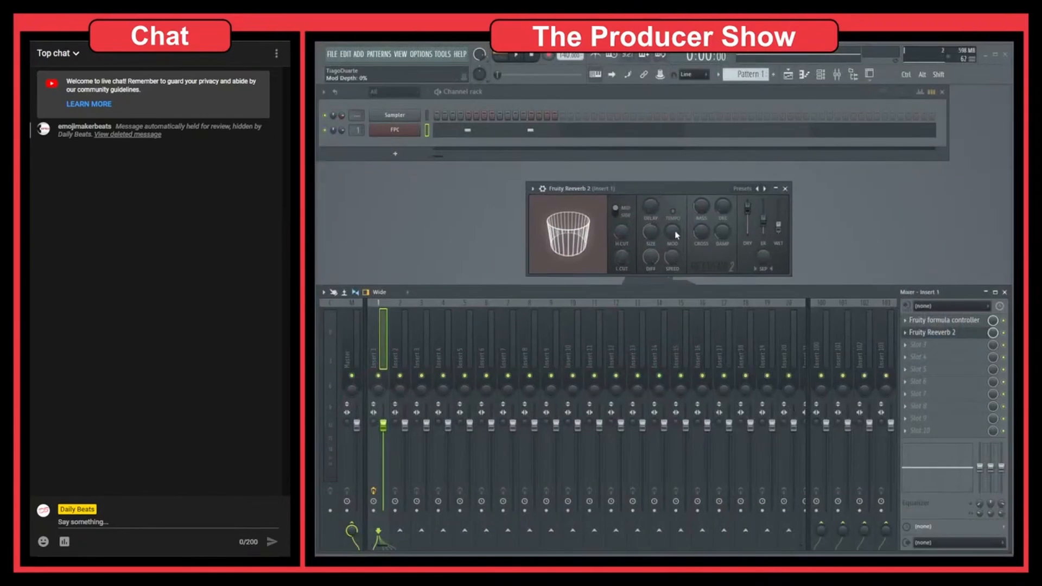
right_click(651, 233)
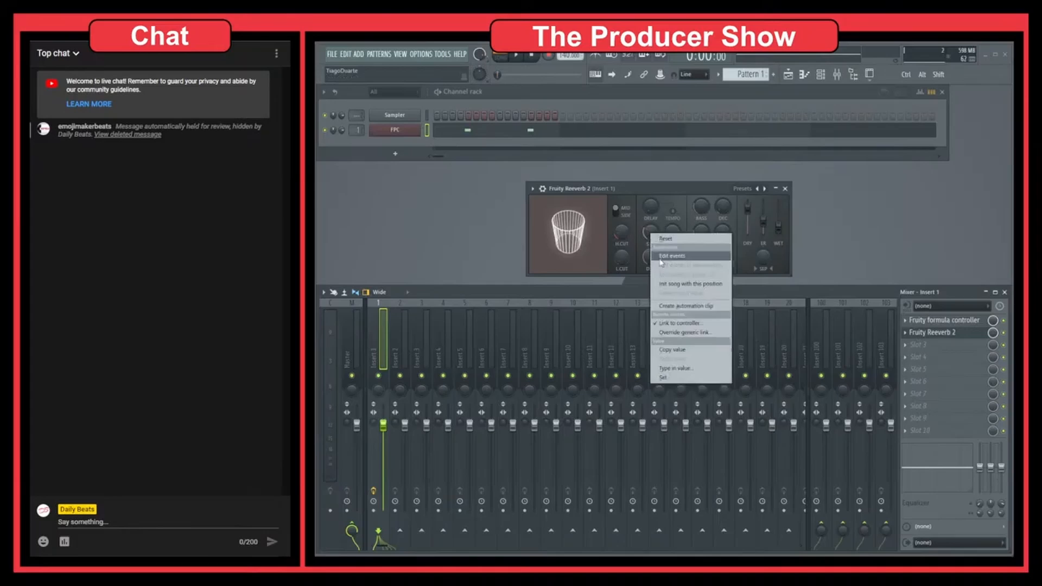
left_click(687, 330)
left_click(505, 399)
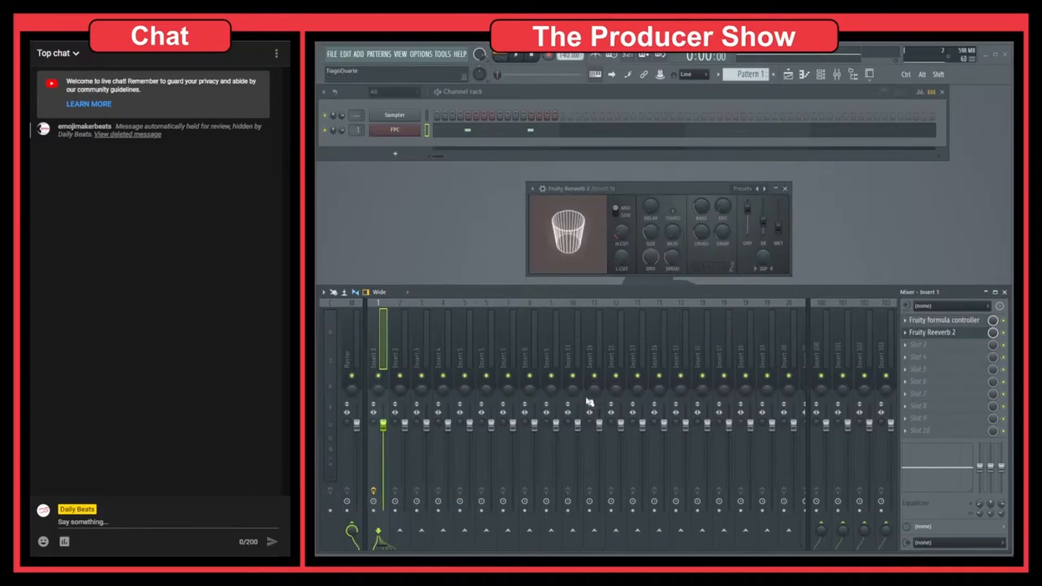
Create an automation clip for the wet level of Fruity Reeverb 2 on Insert 1 and close the plugin window.
right_click(781, 232)
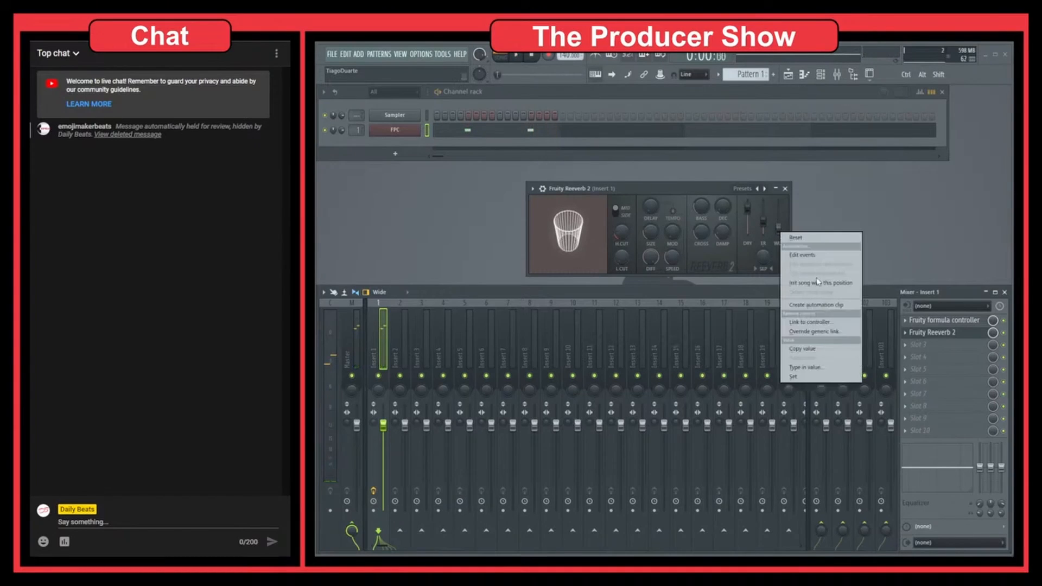
left_click(827, 305)
left_click(785, 188)
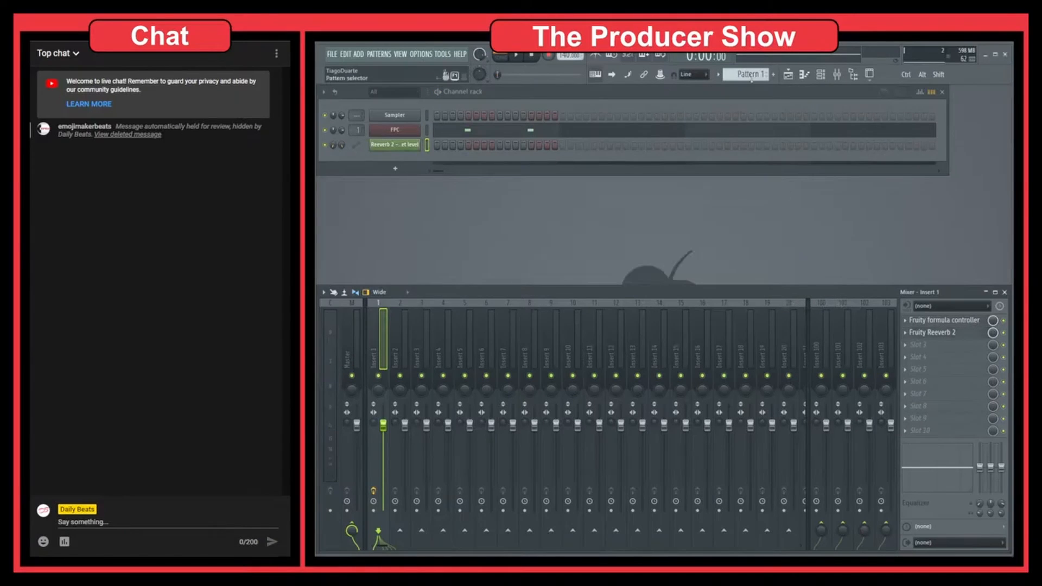
Open the playlist and place four consecutive Pattern 1 clips on Track 2, filling bars 1 to 4.
left_click(793, 81)
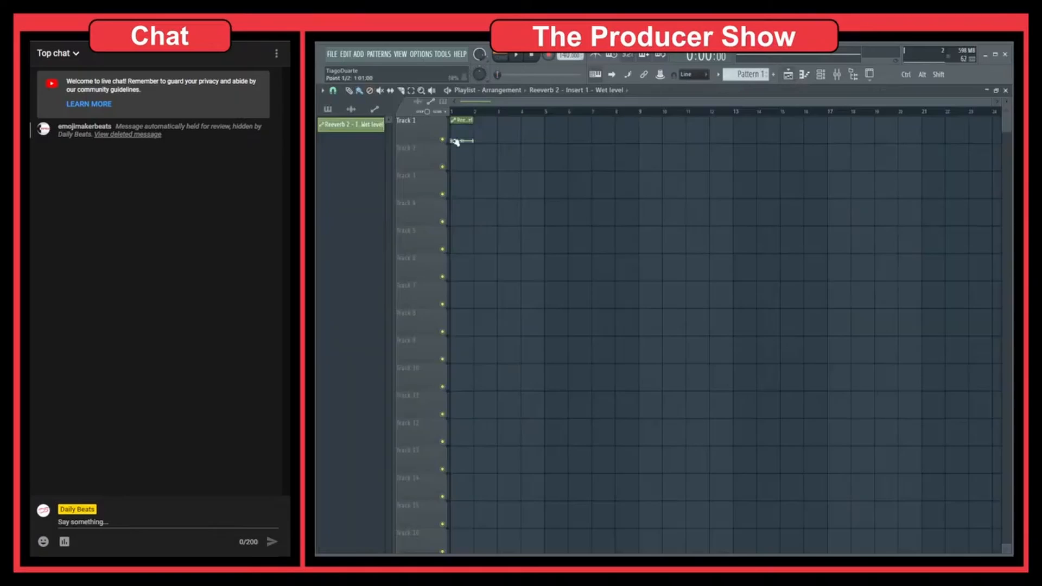
left_click(329, 109)
left_click_drag(344, 127, 460, 163)
left_click_drag(482, 164, 544, 164)
right_click(563, 161)
scroll(482, 132, "up", 5)
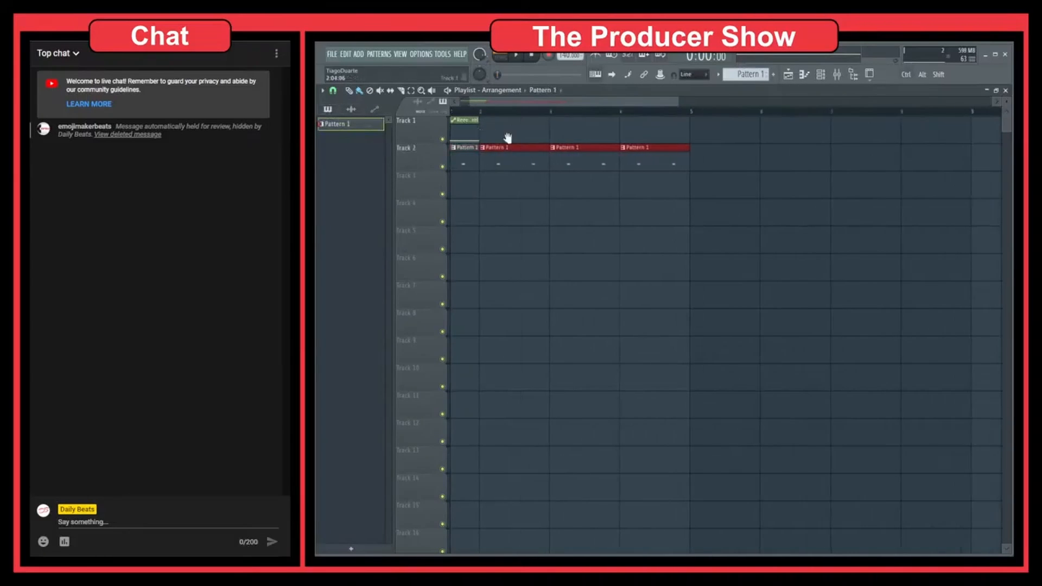
Stretch the wet-level automation clip across all four bars and arrange it on Track 2, with the patterns on Track 1.
left_click_drag(510, 140, 740, 131)
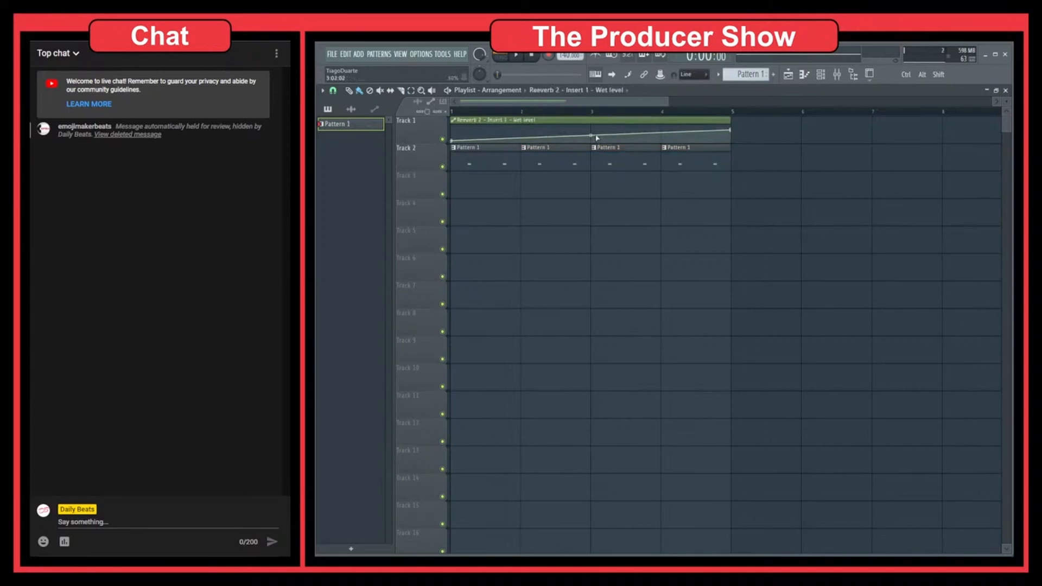
scroll(581, 230, "up", 3)
scroll(563, 231, "up", 3)
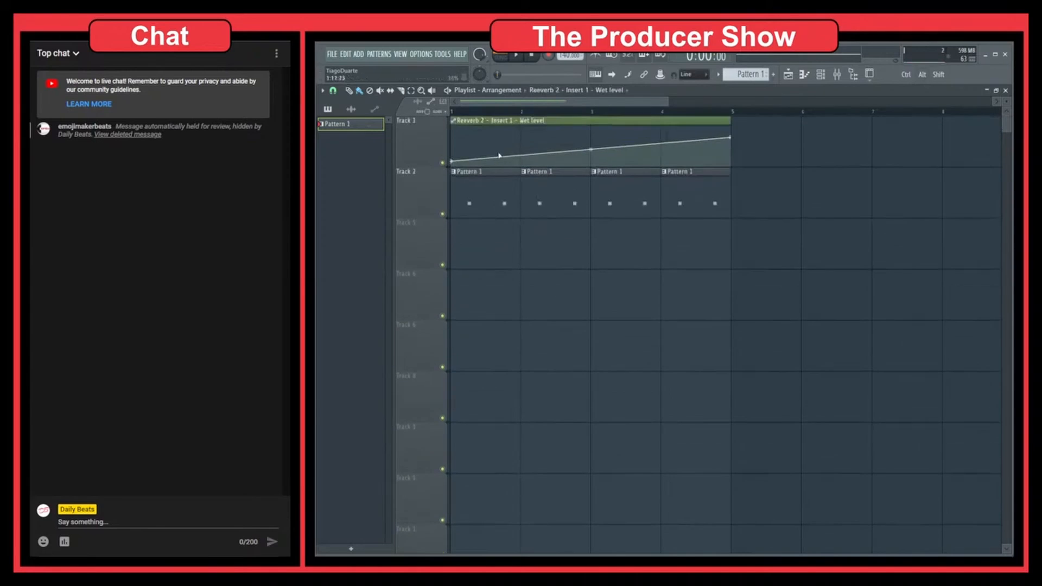
scroll(499, 156, "up", 2)
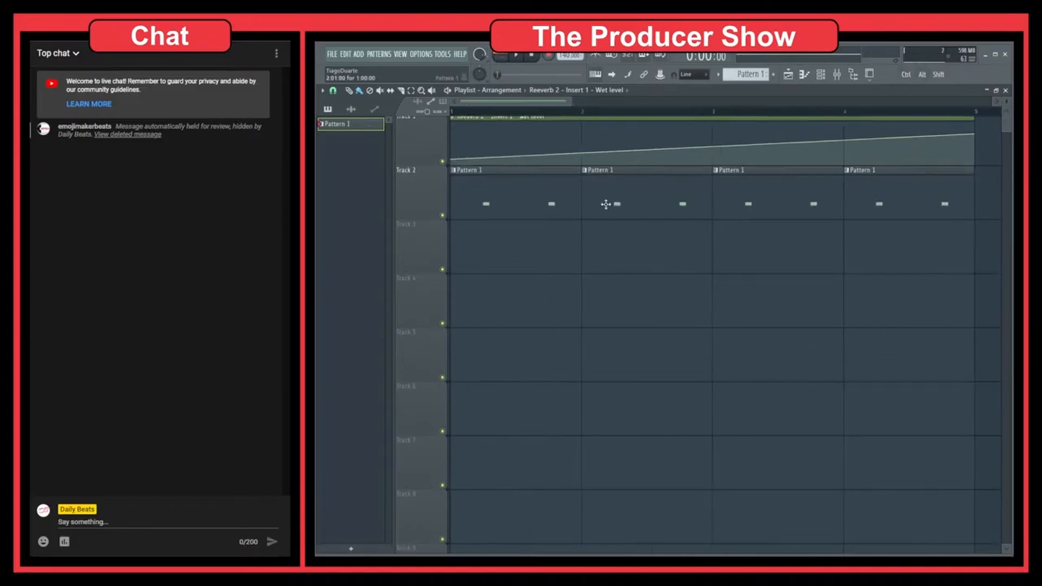
left_click_drag(530, 134, 522, 222)
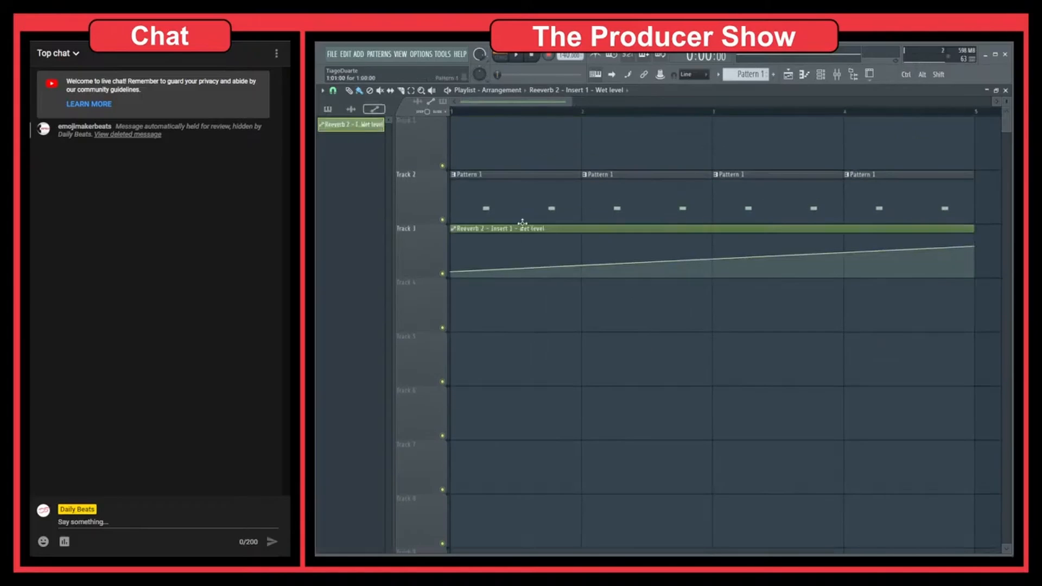
scroll(419, 152, "down", 2)
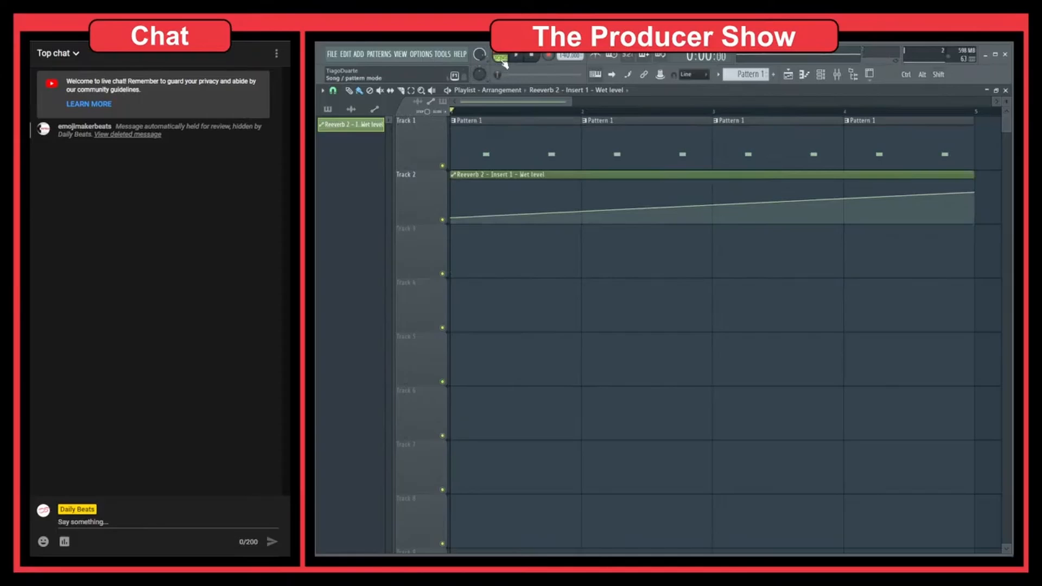
Play the song while lowering the automation's start point to 0% and bending its curve downward for a slow rise.
key("space")
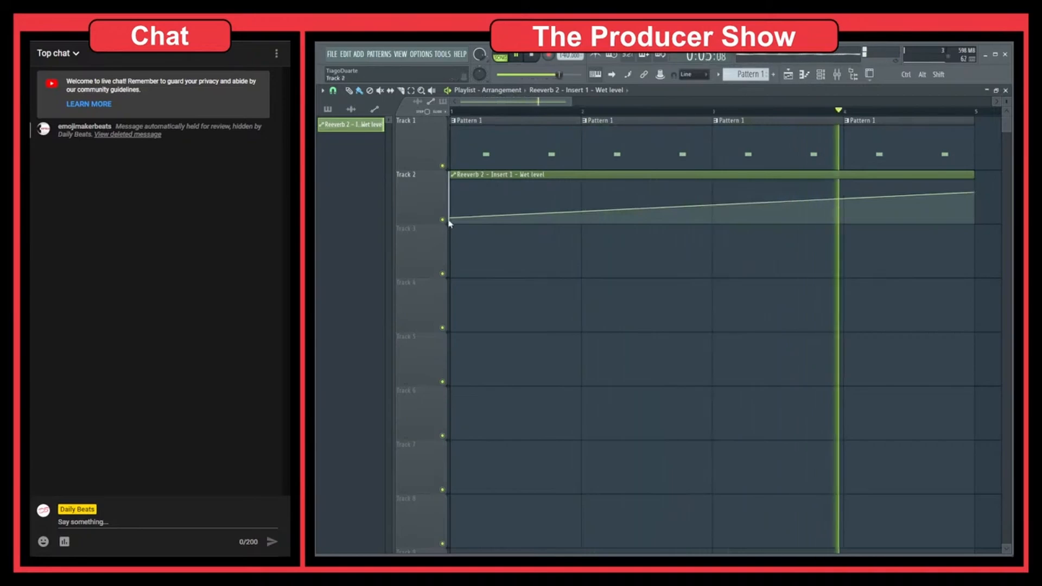
left_click_drag(453, 219, 451, 223)
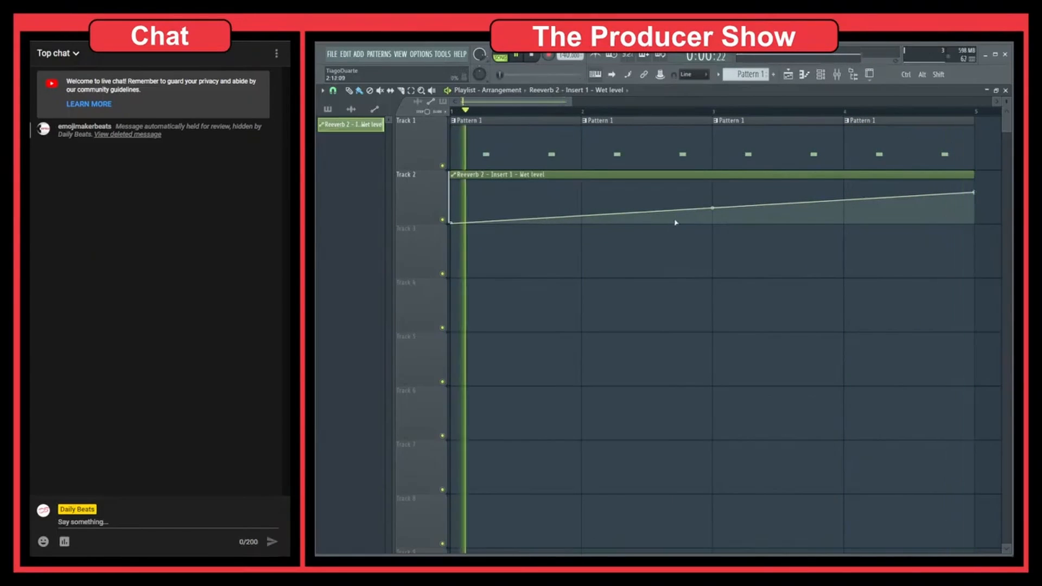
left_click_drag(712, 208, 713, 218)
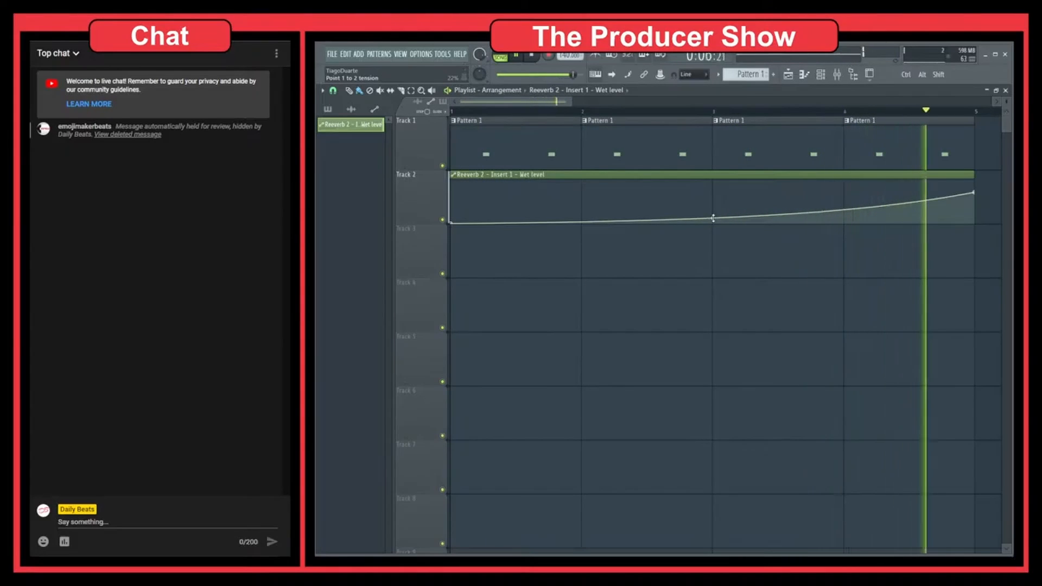
key("space")
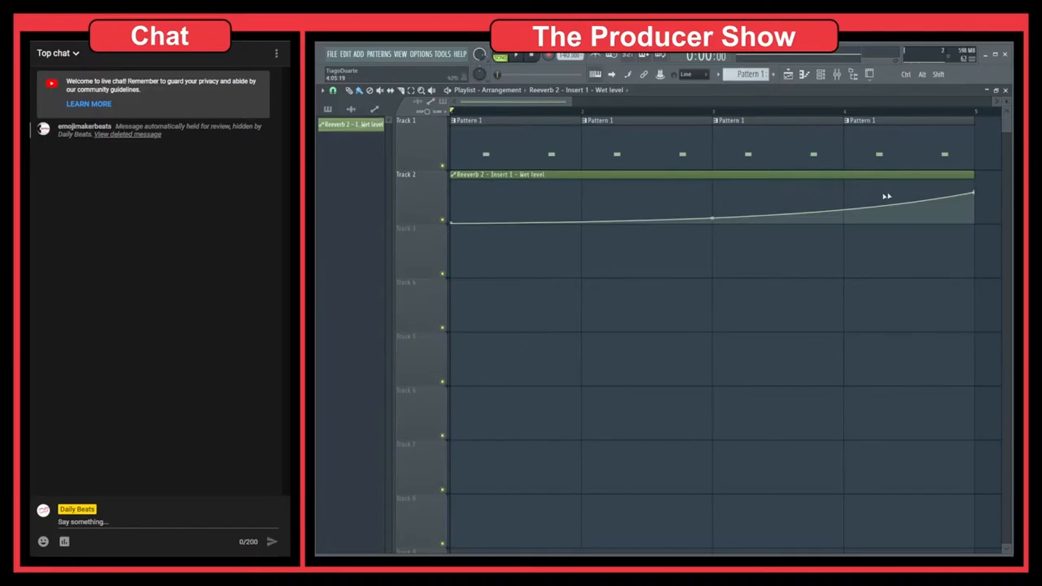
Reset the tension of the wet-level curve and bend it downward again.
right_click(712, 219)
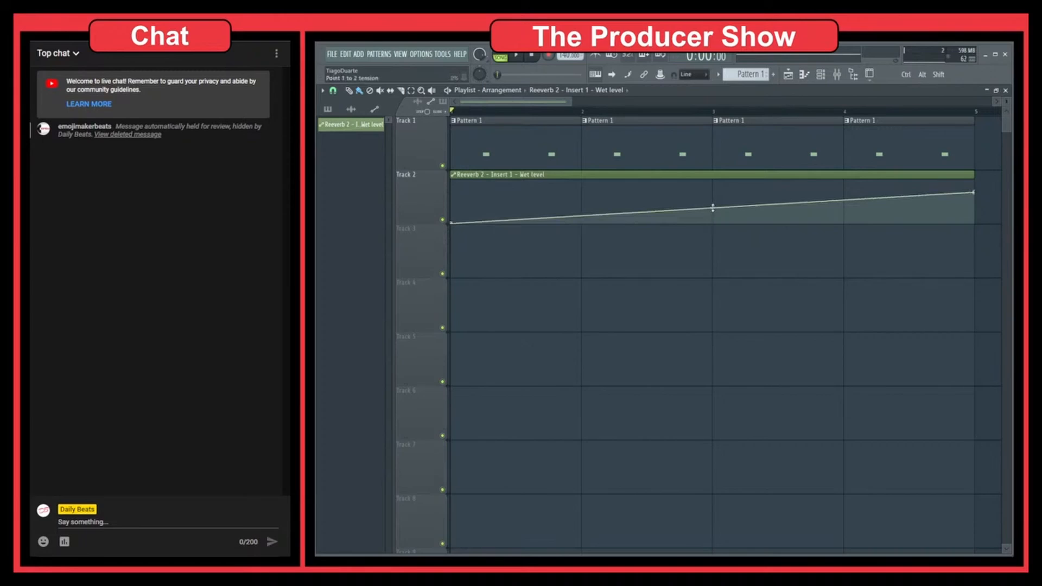
mouse_move(712, 207)
left_mouse_down()
mouse_move(713, 187)
mouse_move(713, 212)
left_mouse_up()
Set the end point's curve mode to Half sine and adjust the tension so the curve bows upward.
right_click(973, 194)
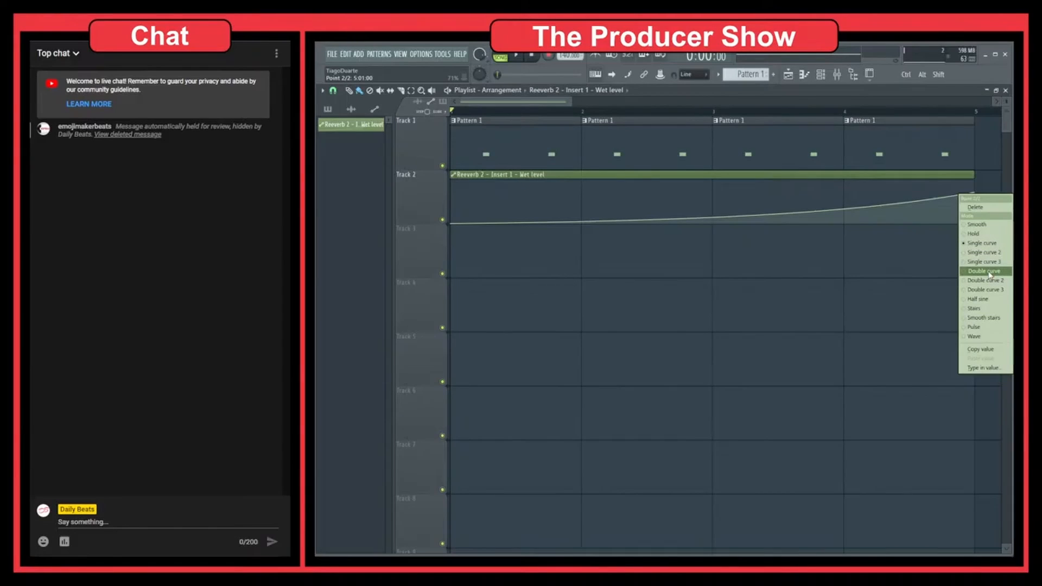
left_click(989, 303)
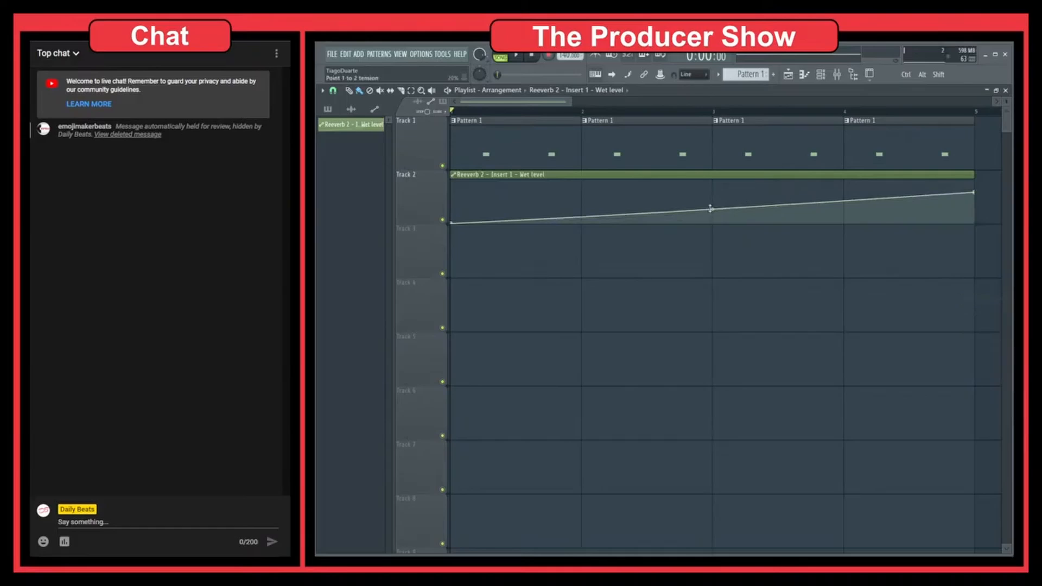
left_click_drag(711, 209, 712, 200)
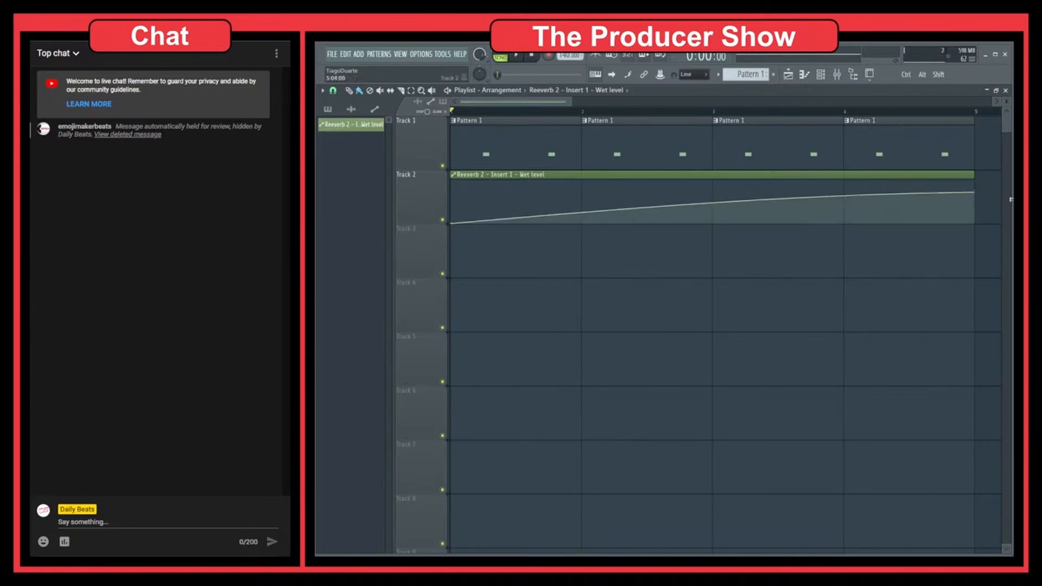
Change the end point's curve mode to Stairs, adjust the tension to get eight small steps, and play it briefly.
right_click(969, 194)
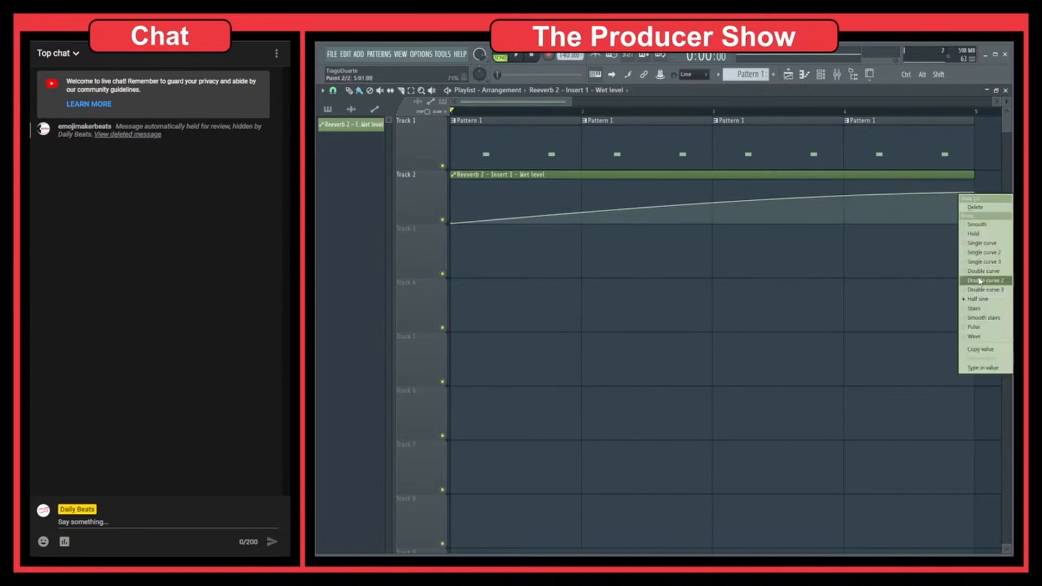
left_click(984, 310)
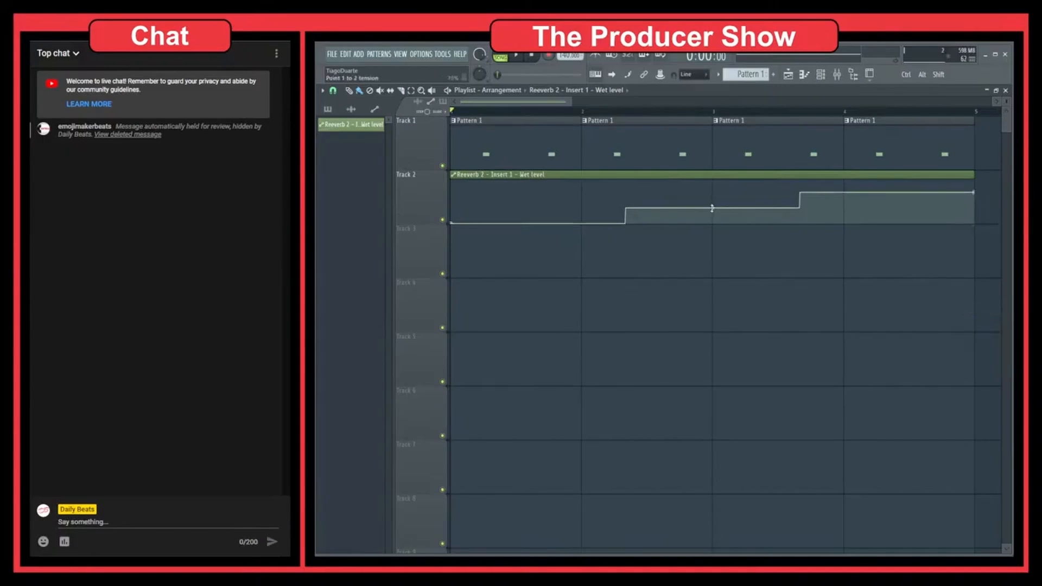
left_click_drag(712, 208, 712, 208)
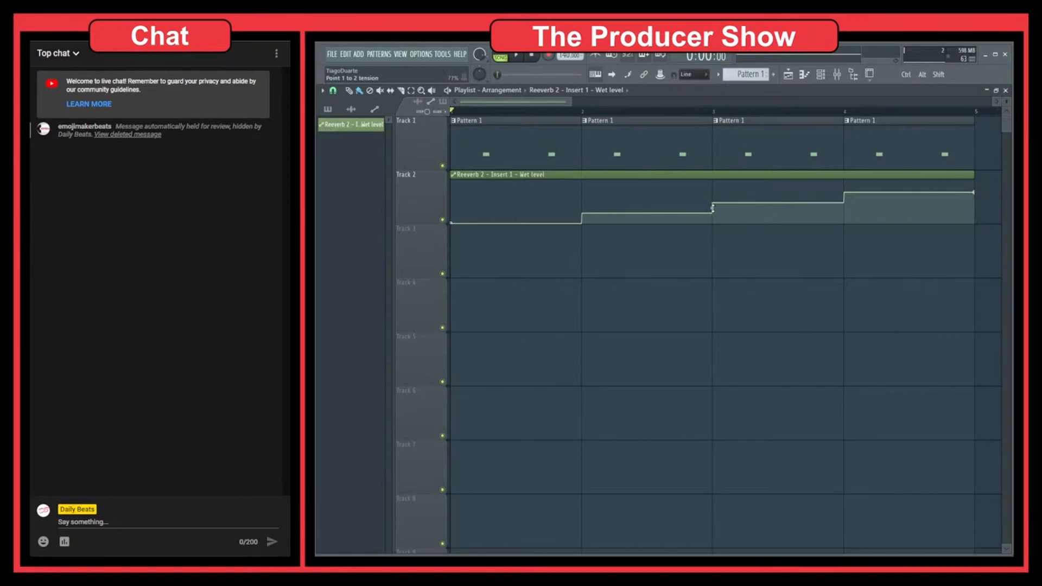
left_click_drag(712, 208, 713, 207)
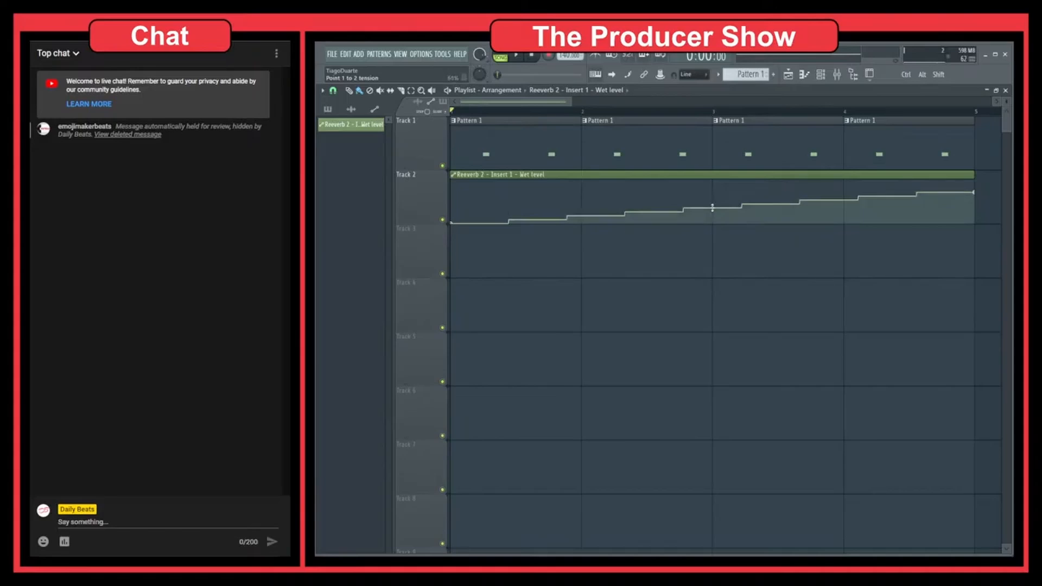
key("space")
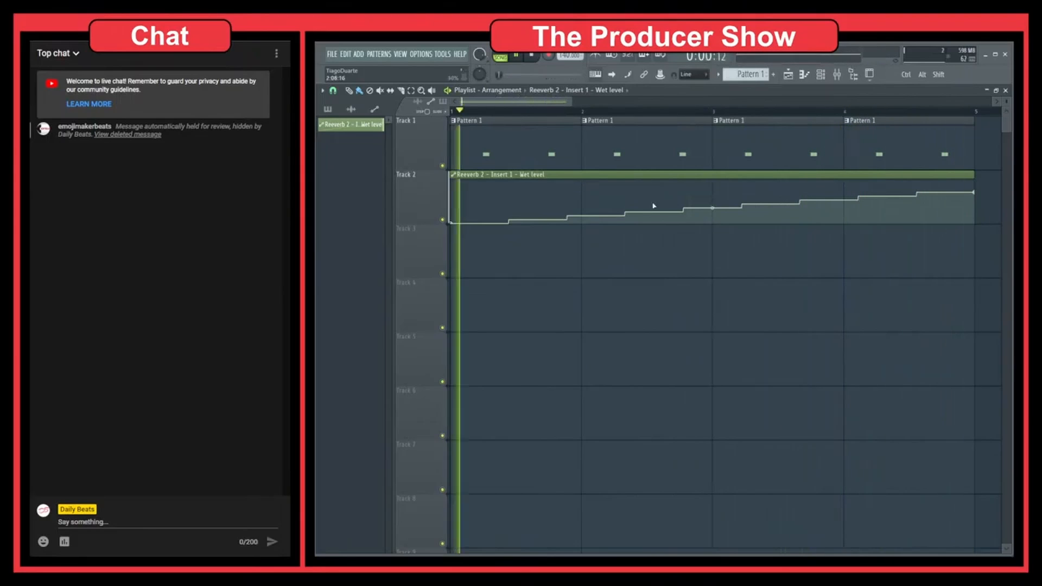
key("space")
Change the curve mode to Double curve, try a steep S-shaped tension, reset the tension, and close the playlist.
right_click(975, 194)
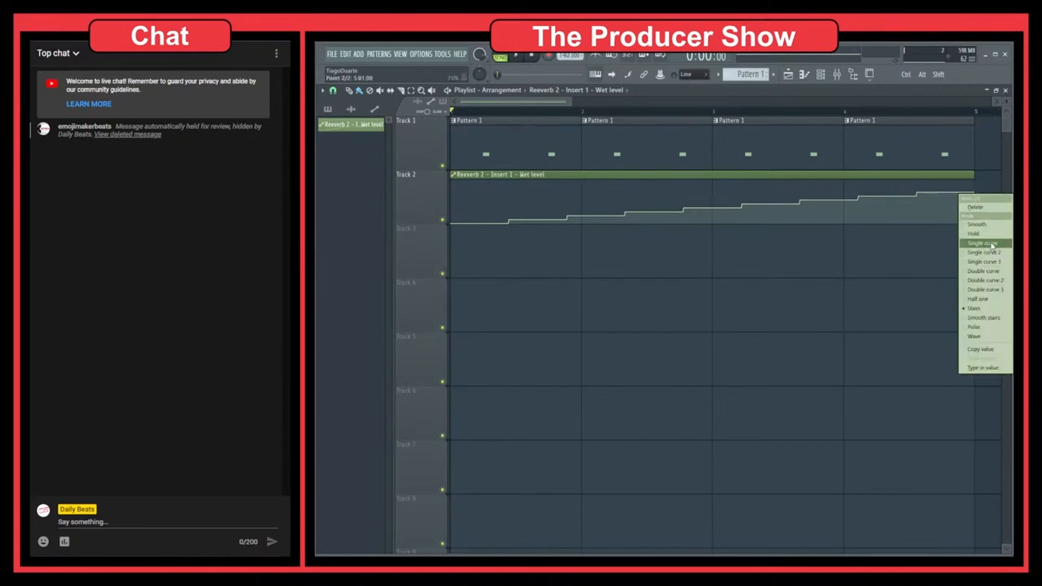
left_click(985, 271)
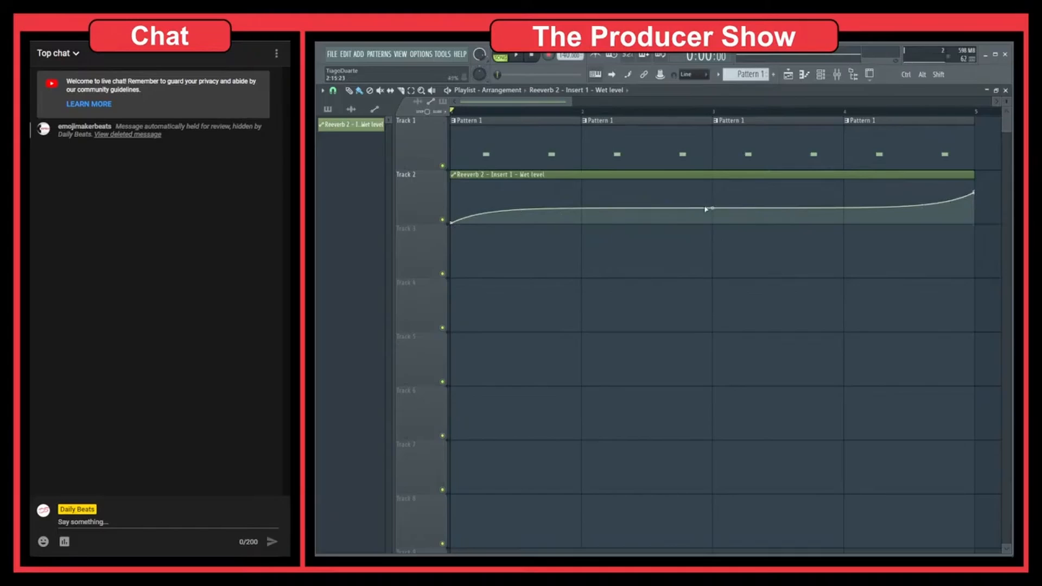
left_click_drag(711, 209, 711, 271)
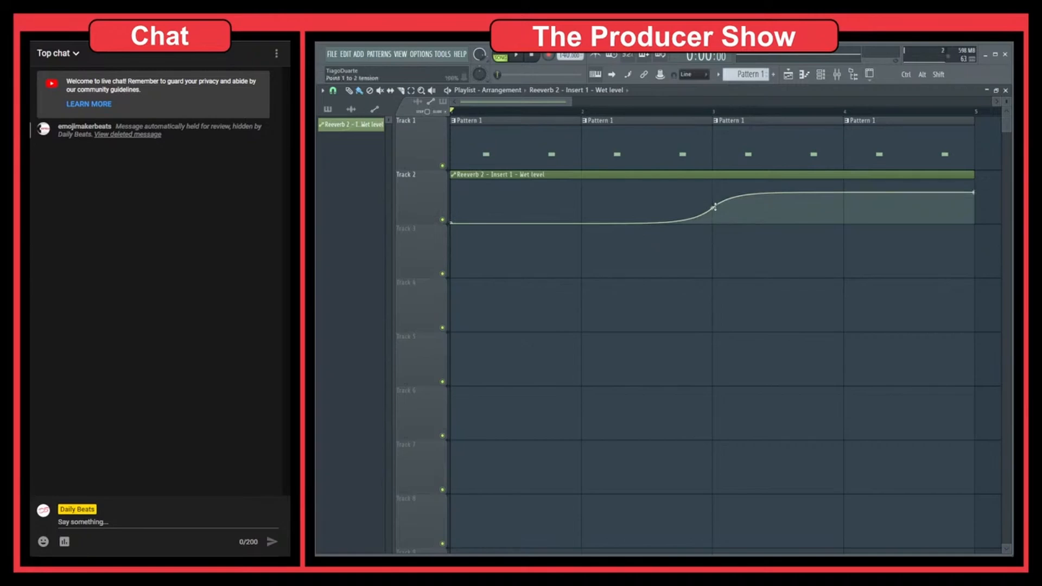
mouse_move(713, 207)
left_mouse_down()
mouse_move(713, 152)
mouse_move(713, 217)
left_mouse_up()
right_click(713, 208)
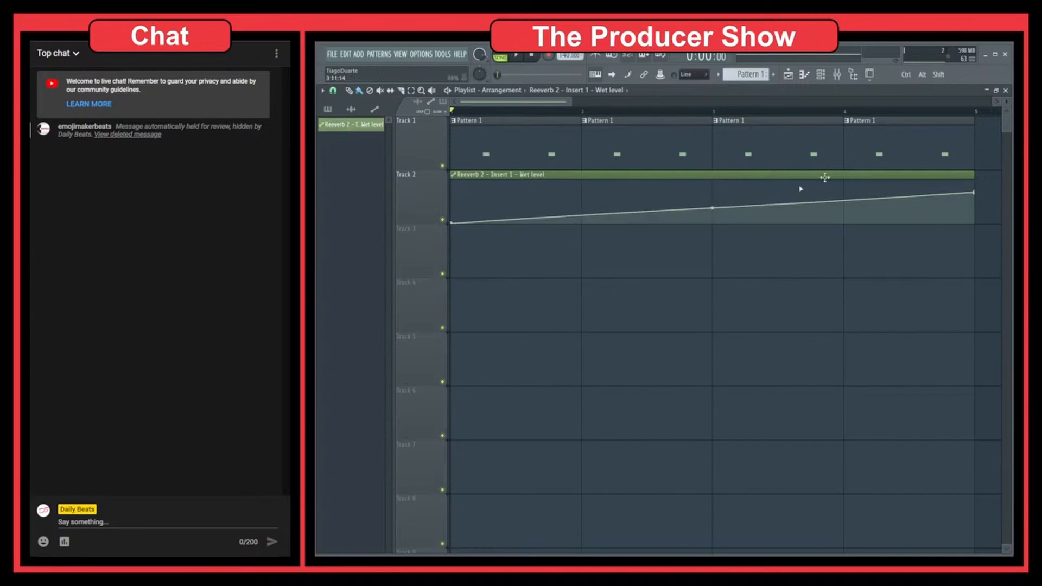
left_click(1005, 90)
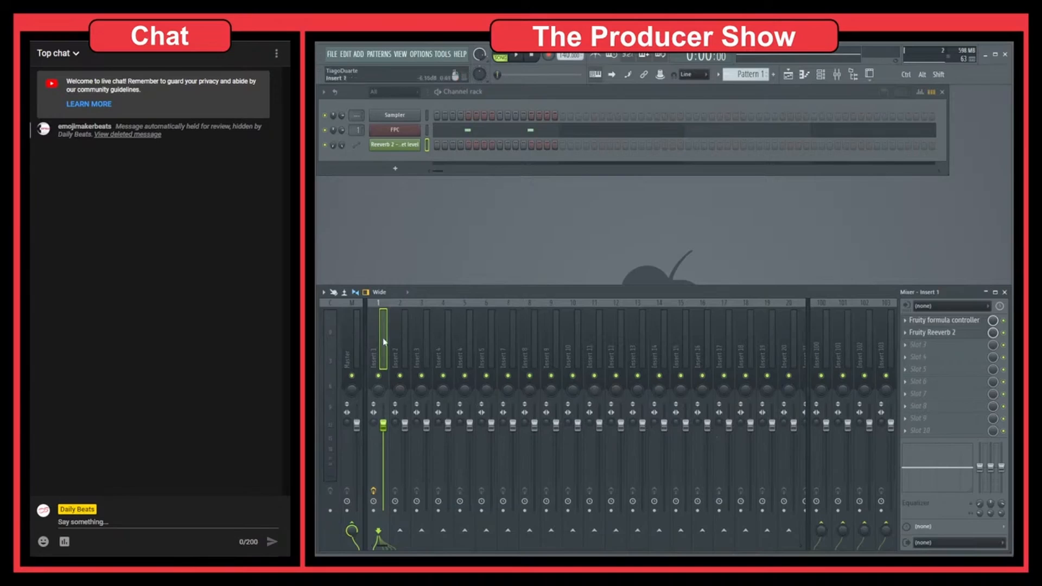
left_click(398, 348)
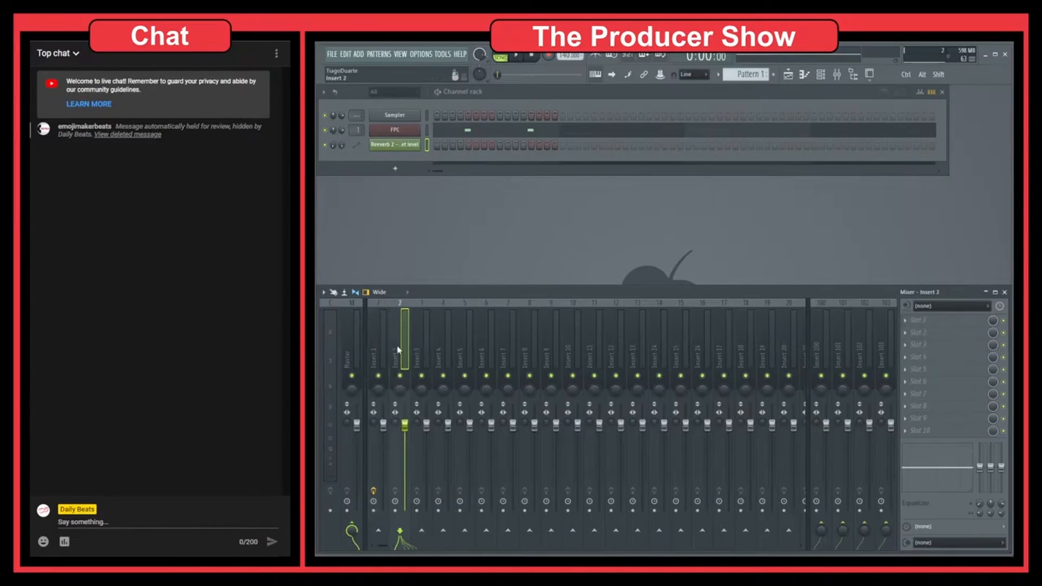
left_click_drag(397, 350, 467, 356)
left_click(384, 337)
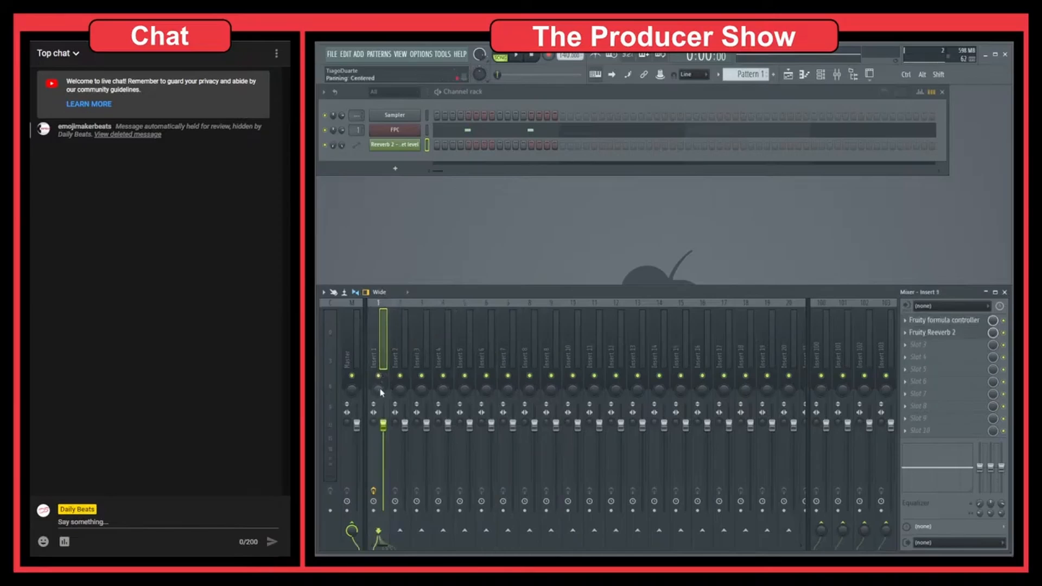
right_click(375, 420)
key("Escape")
Open the editors of Insert 1's effects, Fruity formula controller and Fruity Reeverb 2, and close both again.
right_click(376, 492)
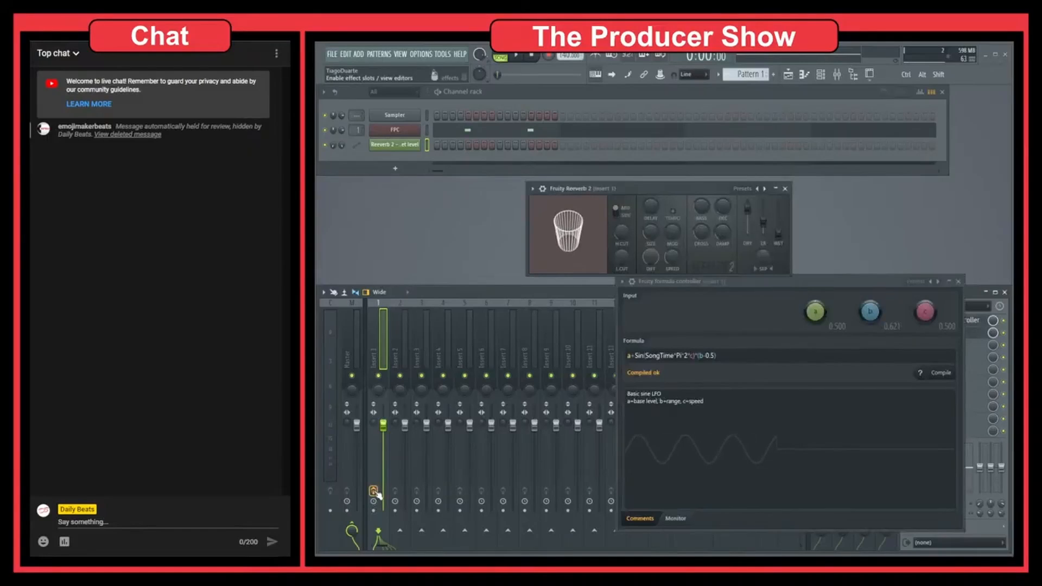
left_click(959, 281)
left_click(786, 190)
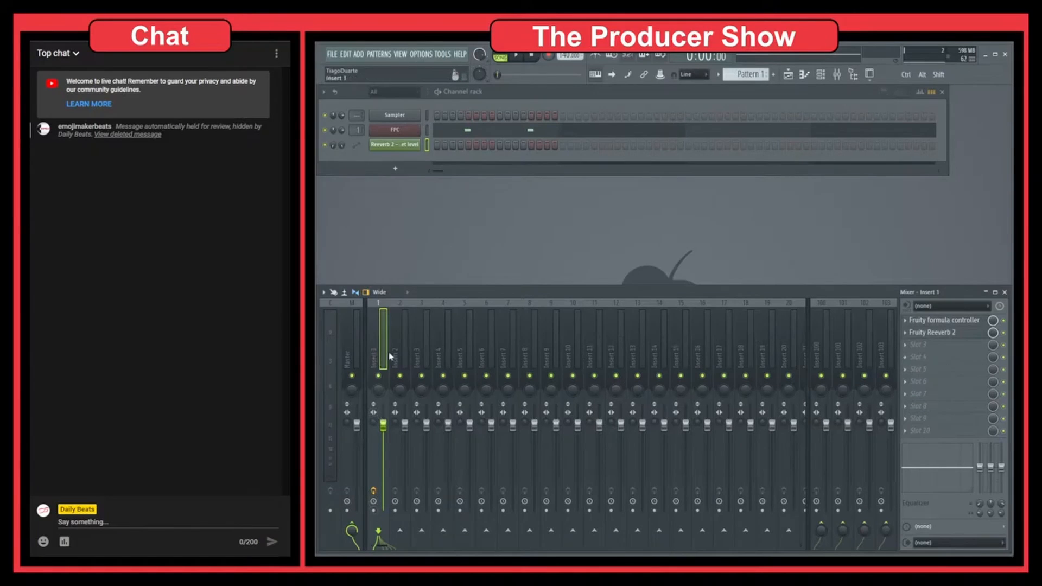
Load Fruity PanOMatic into slot 3 of Insert 1, view its volume knob's automation options, and disable the effect.
left_click(953, 348)
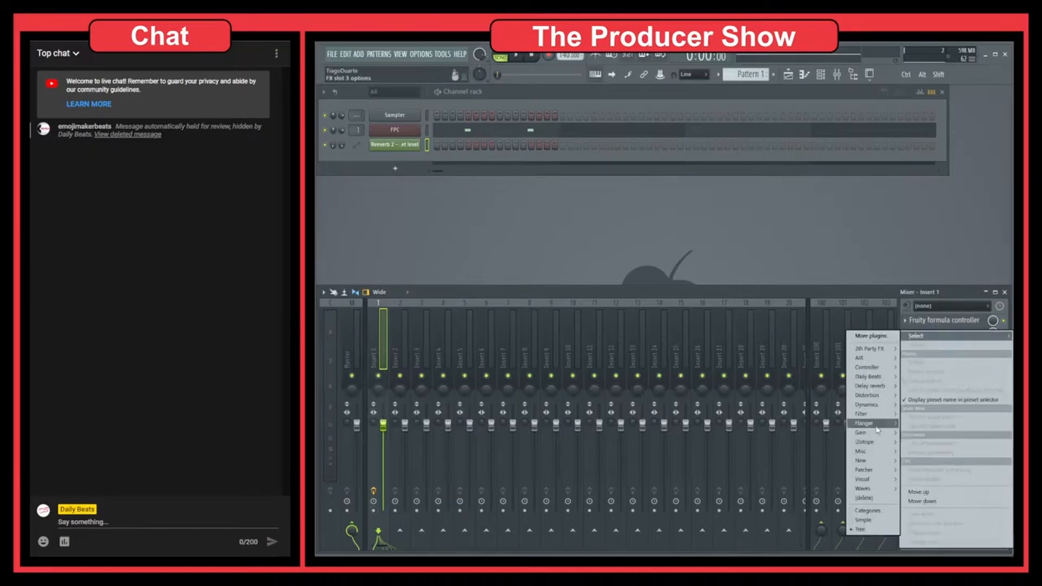
mouse_move(868, 432)
left_click(809, 443)
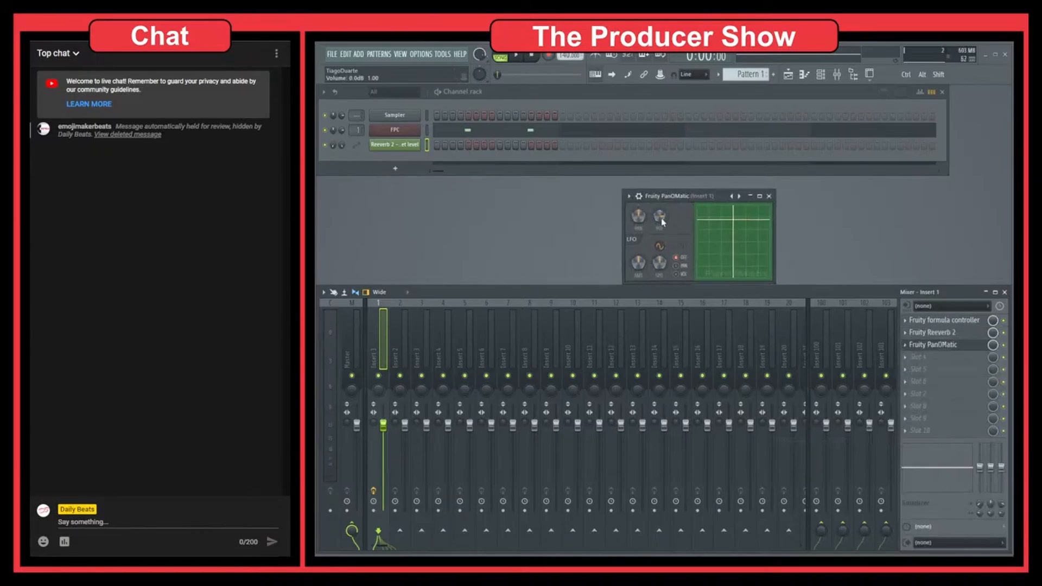
right_click(661, 217)
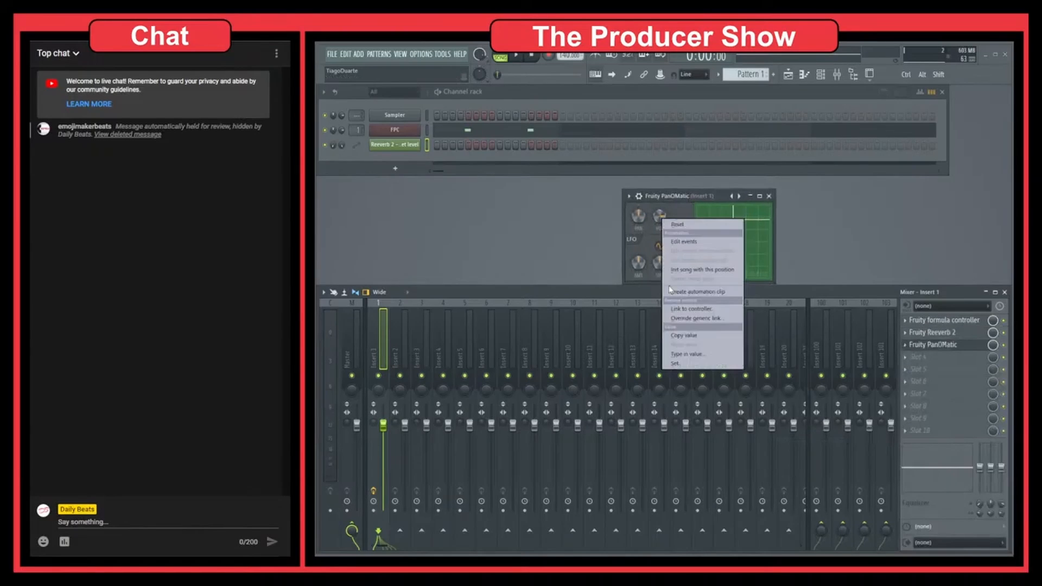
left_click(684, 201)
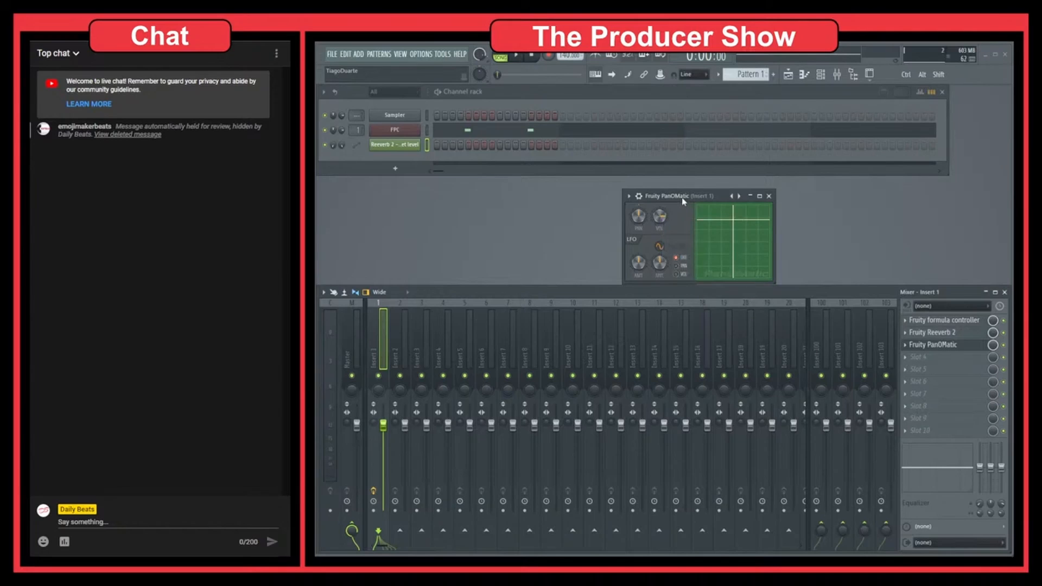
left_click(1005, 346)
Lower Insert 1's volume fader slightly and return it to 100%.
mouse_move(386, 429)
left_mouse_down()
mouse_move(384, 453)
mouse_move(383, 439)
left_mouse_up()
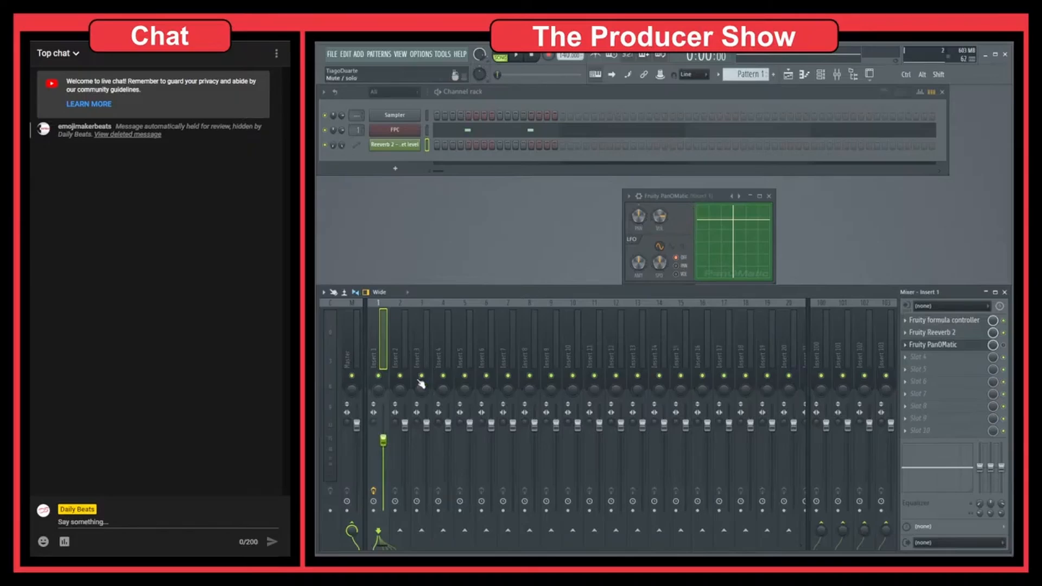
mouse_move(384, 441)
left_mouse_down()
mouse_move(384, 422)
mouse_move(388, 462)
mouse_move(387, 429)
left_mouse_up()
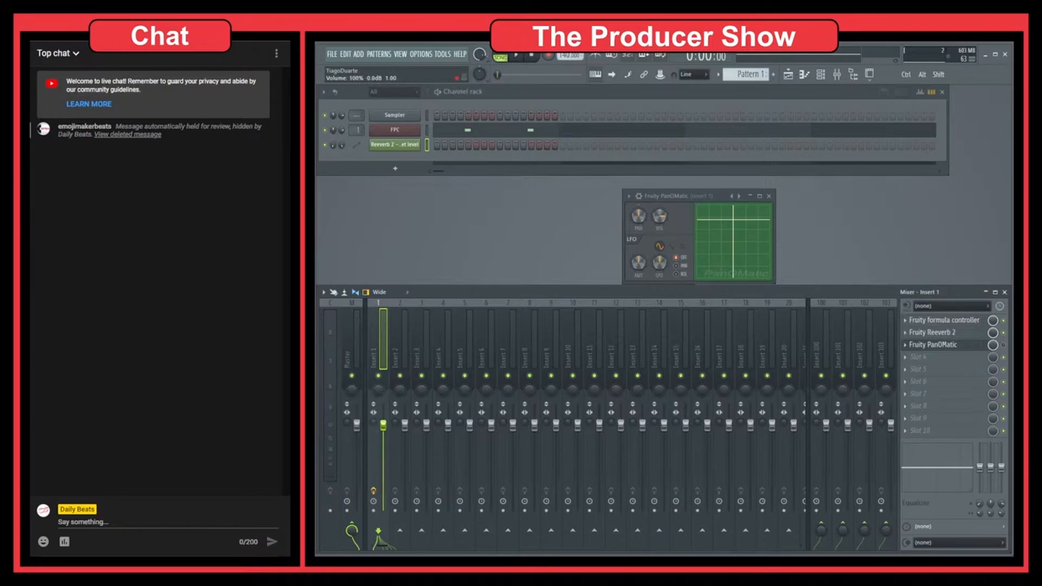
right_click(384, 426)
left_click(406, 405)
Delete Fruity PanOMatic from slot 3 of Insert 1 and confirm the deletion.
mouse_move(638, 216)
left_mouse_down()
mouse_move(638, 239)
mouse_move(638, 195)
mouse_move(638, 232)
mouse_move(638, 216)
left_mouse_up()
left_click(1004, 347)
left_click(904, 345)
left_click(918, 332)
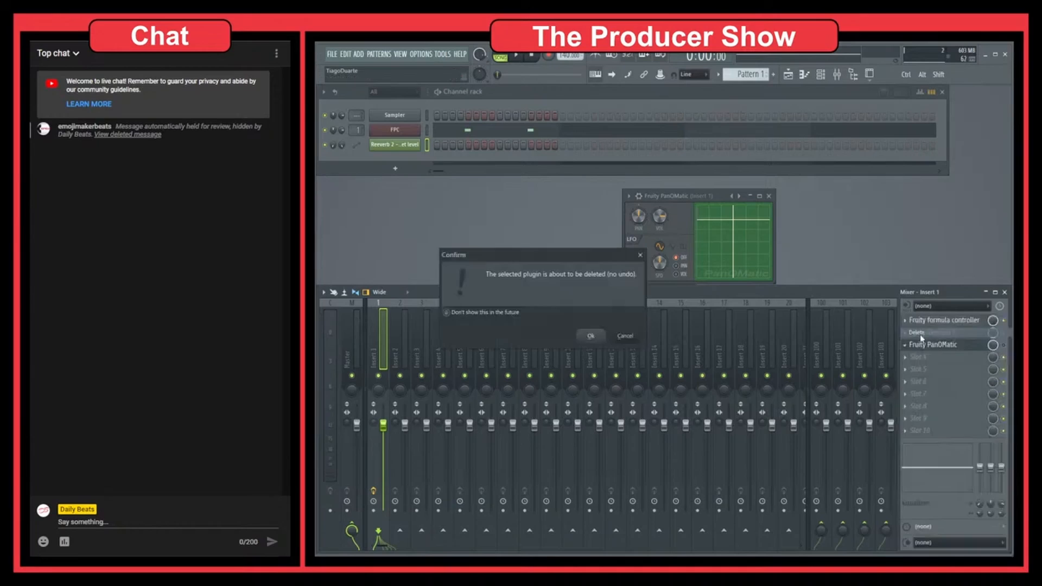
left_click(591, 336)
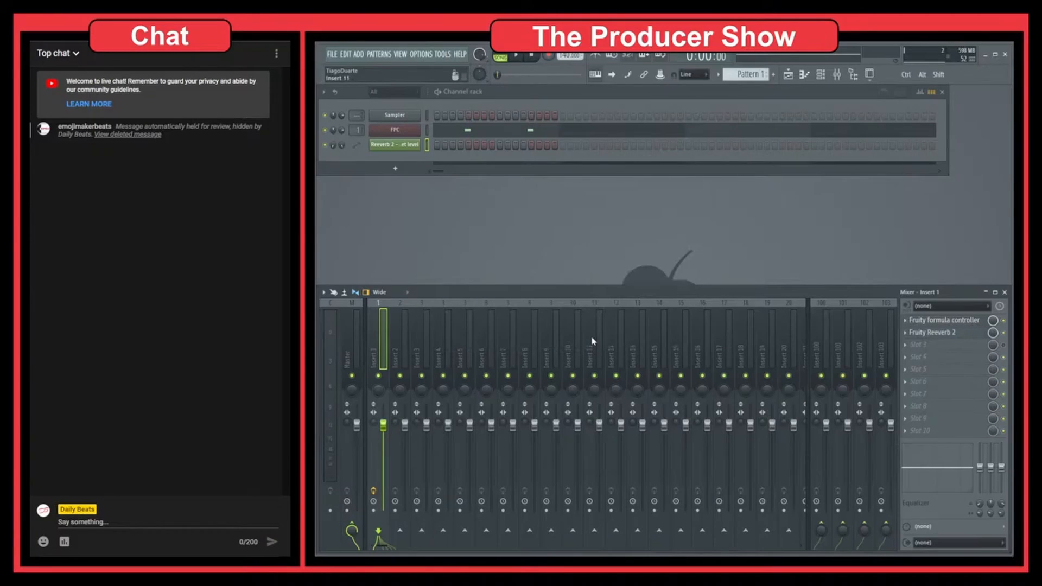